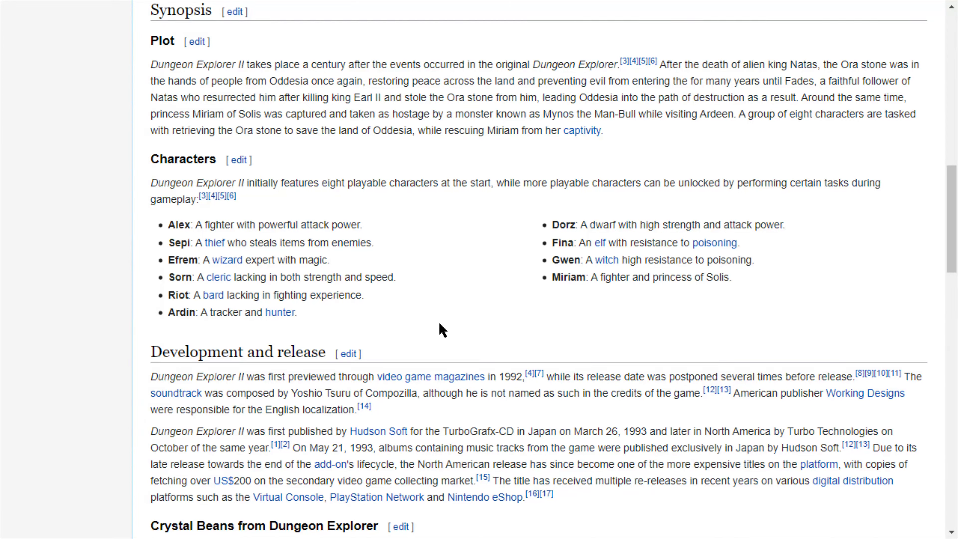
Review the playable characters listed for Dungeon Explorer II, highlighting the whole list and the entry for the fighter Alex.
left_click_drag(759, 327, 165, 230)
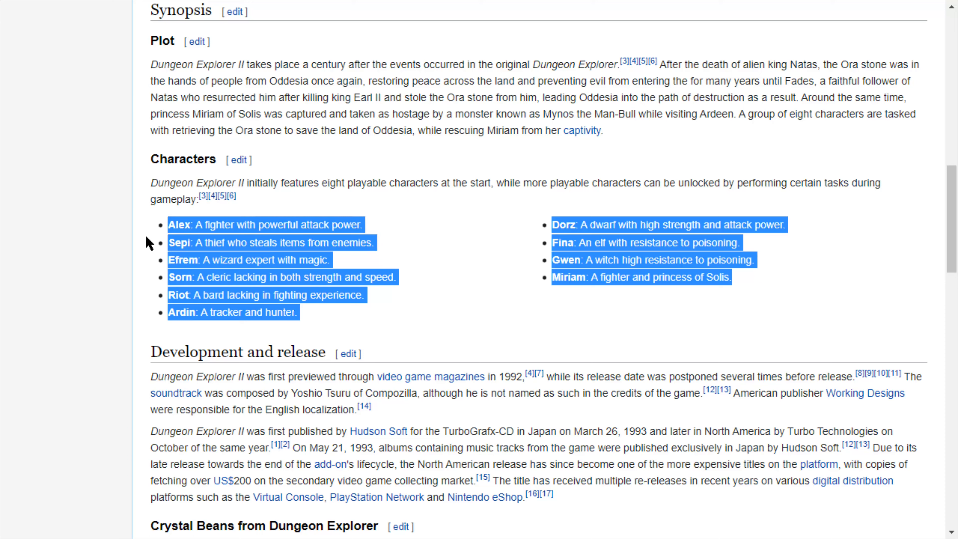
left_click(419, 199)
left_click_drag(373, 227, 156, 227)
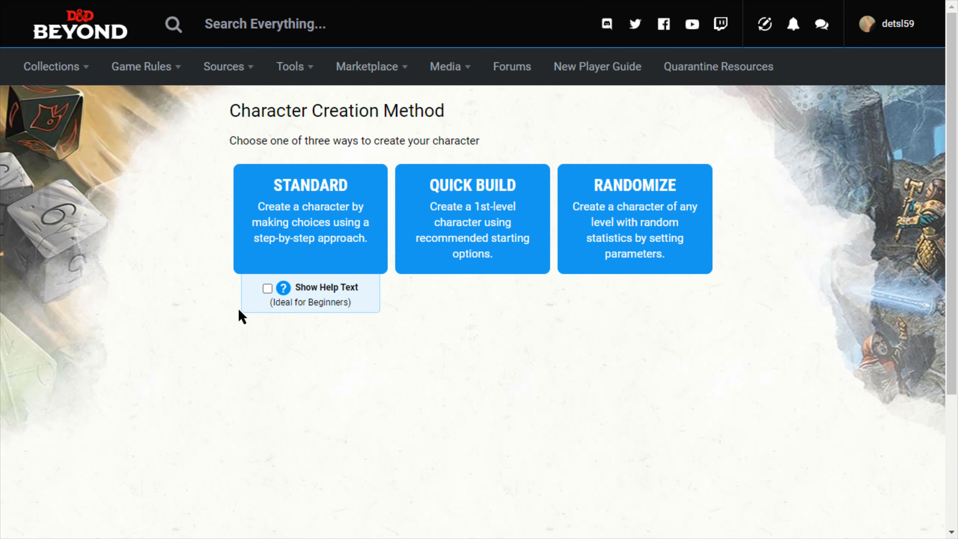
Switch to D&D Beyond and start a character with the Standard creation method and help text shown.
left_click(268, 288)
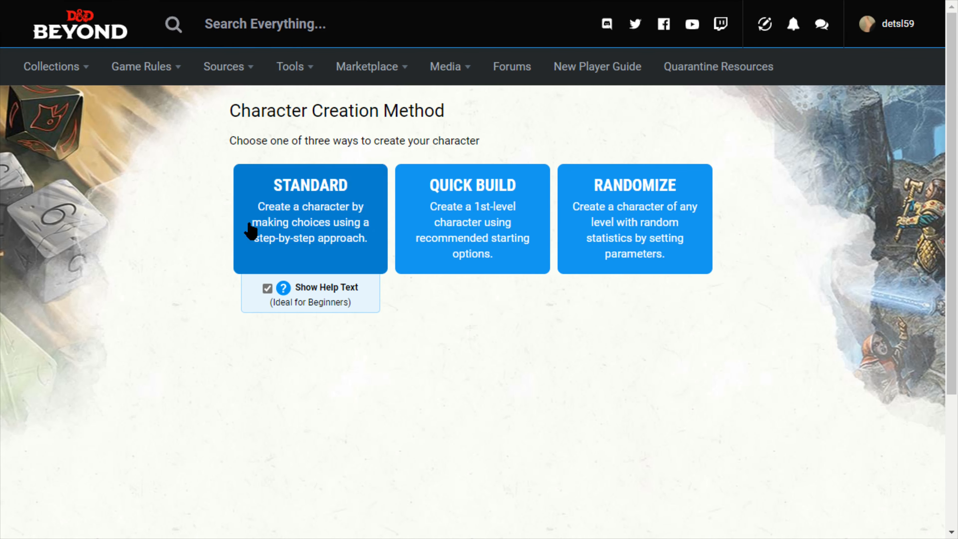
left_click(318, 259)
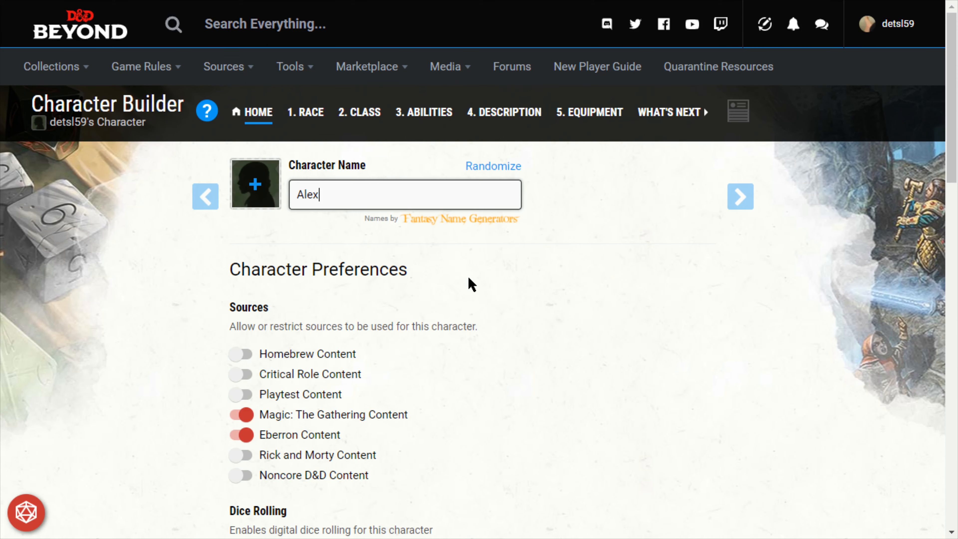
Turn off Magic: The Gathering Content and Eberron Content as sources and disable digital dice rolling for the character.
left_click(242, 419)
left_click(244, 436)
scroll(334, 405, "down", 5)
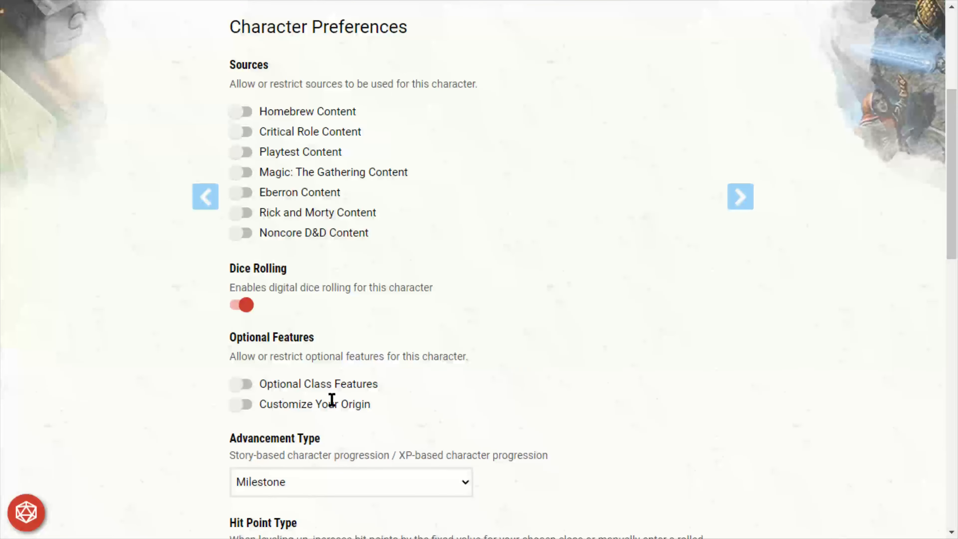
scroll(333, 396, "down", 2)
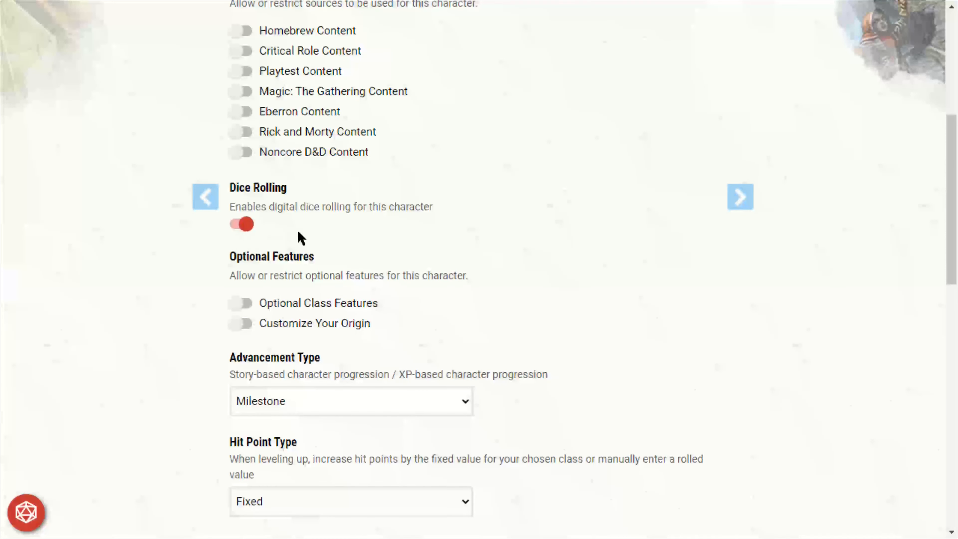
left_click(240, 227)
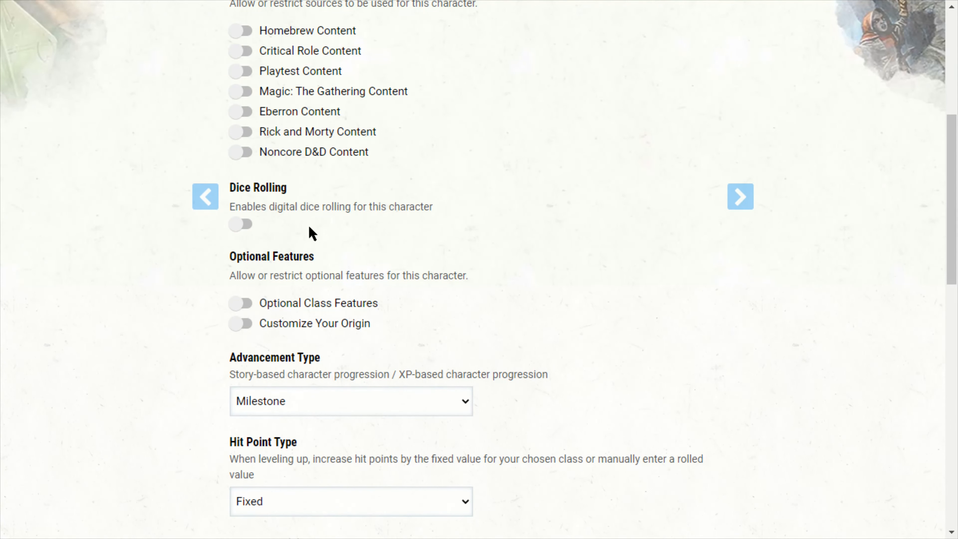
Enable Optional Class Features and Customize Your Origin, and change the advancement type to XP.
scroll(328, 278, "down", 2)
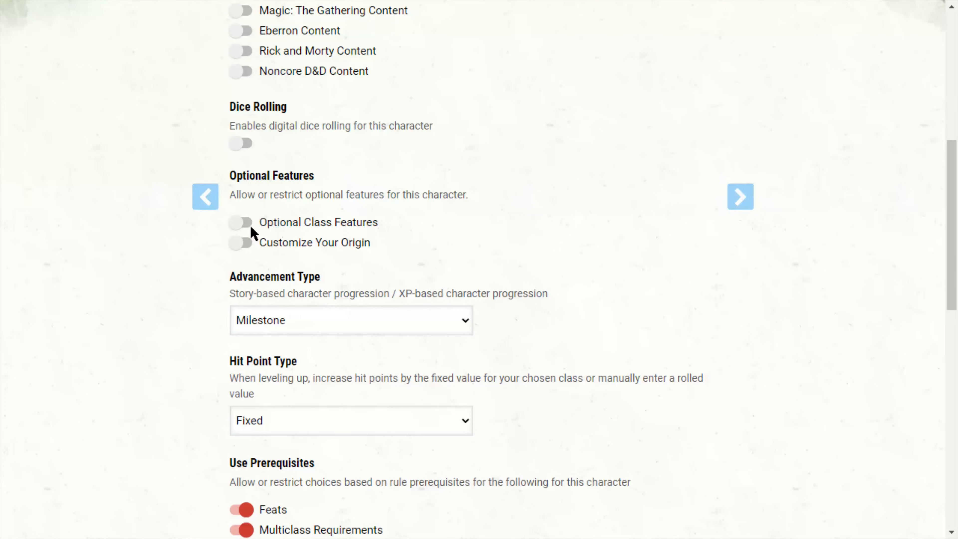
left_click(249, 249)
scroll(284, 257, "down", 2)
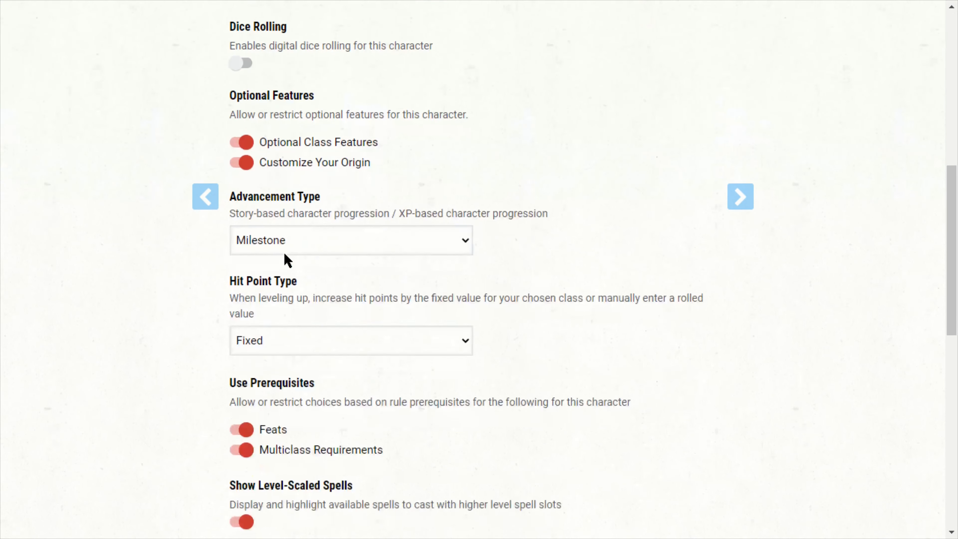
left_click(295, 240)
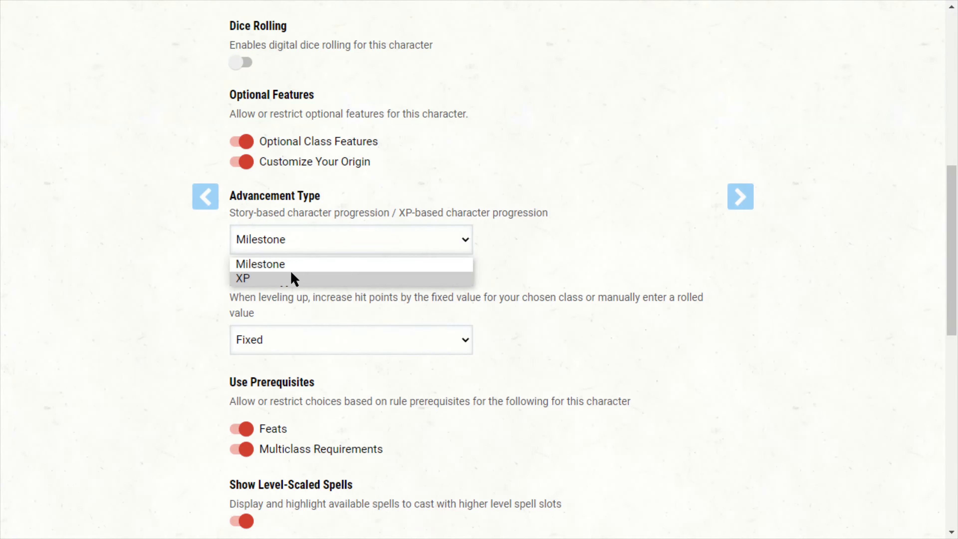
left_click(293, 279)
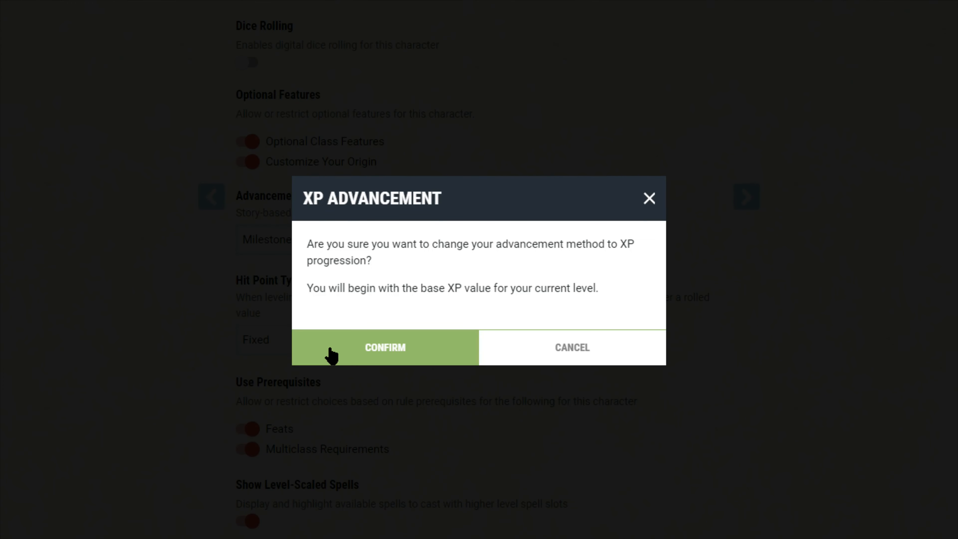
left_click(338, 357)
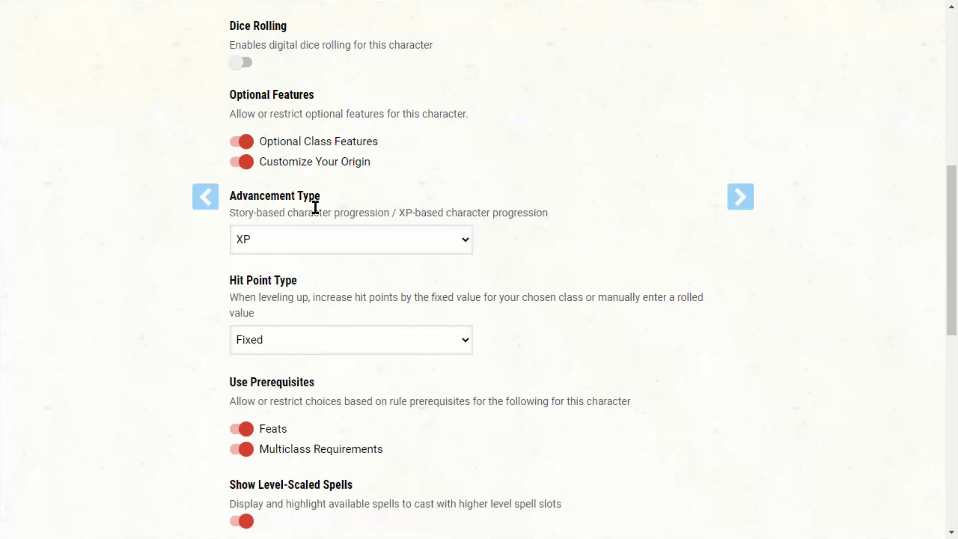
Change the encumbrance type in the character preferences.
scroll(520, 216, "down", 2)
scroll(519, 216, "down", 2)
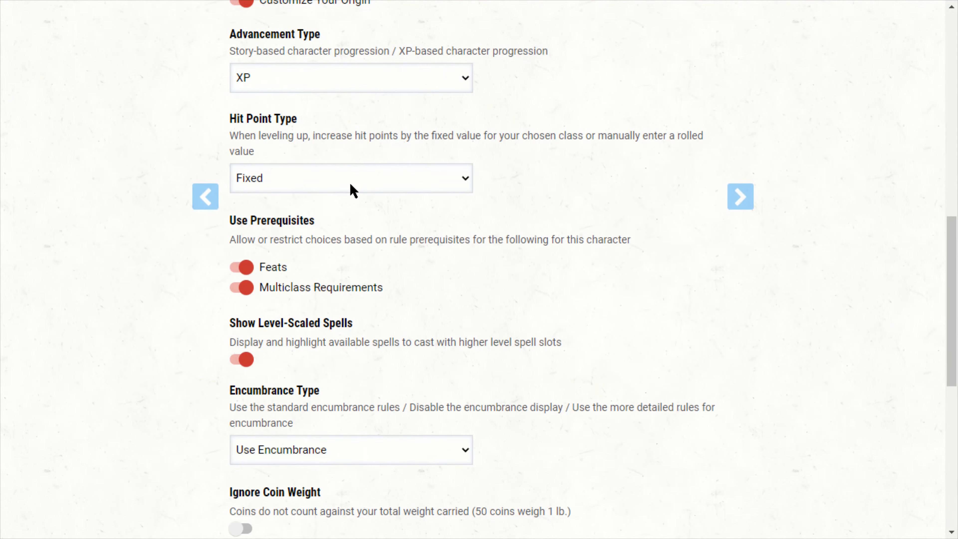
scroll(415, 251, "down", 2)
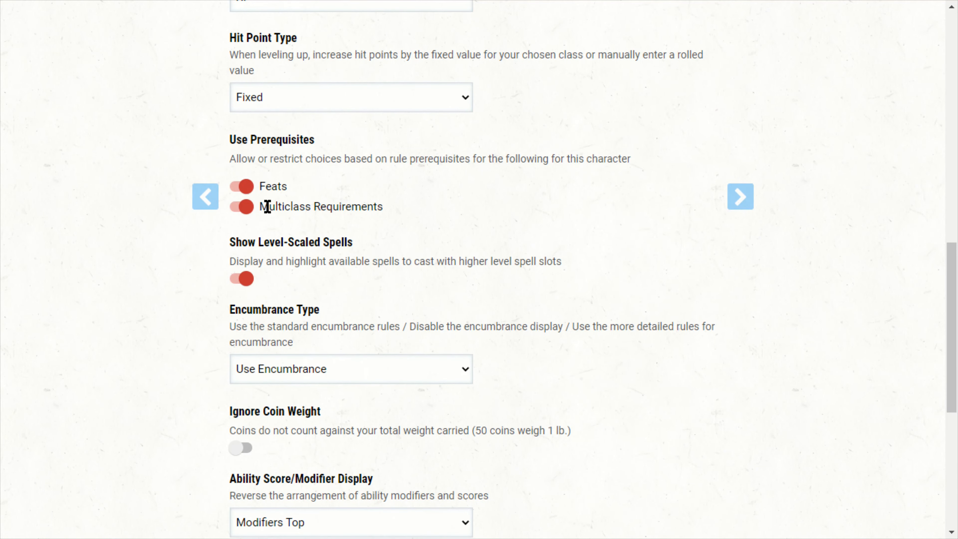
scroll(344, 213, "down", 2)
scroll(343, 212, "down", 2)
left_click(336, 209)
left_click(302, 247)
Turn on Ignore Coin Weight and reverse the ability score and modifier display arrangement.
left_click(242, 286)
left_click(323, 358)
left_click(302, 399)
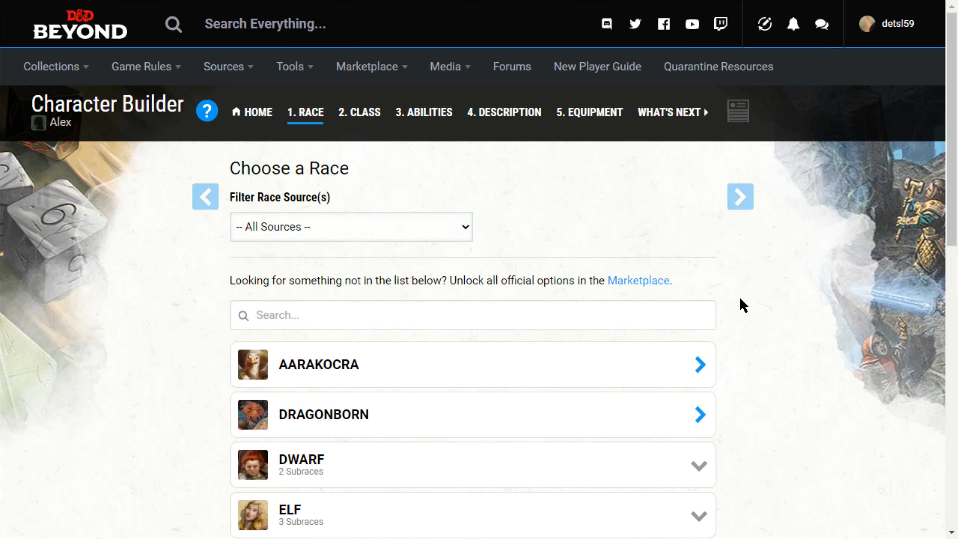
Look at the Dragonborn race's description and racial traits without choosing it.
scroll(743, 305, "down", 8)
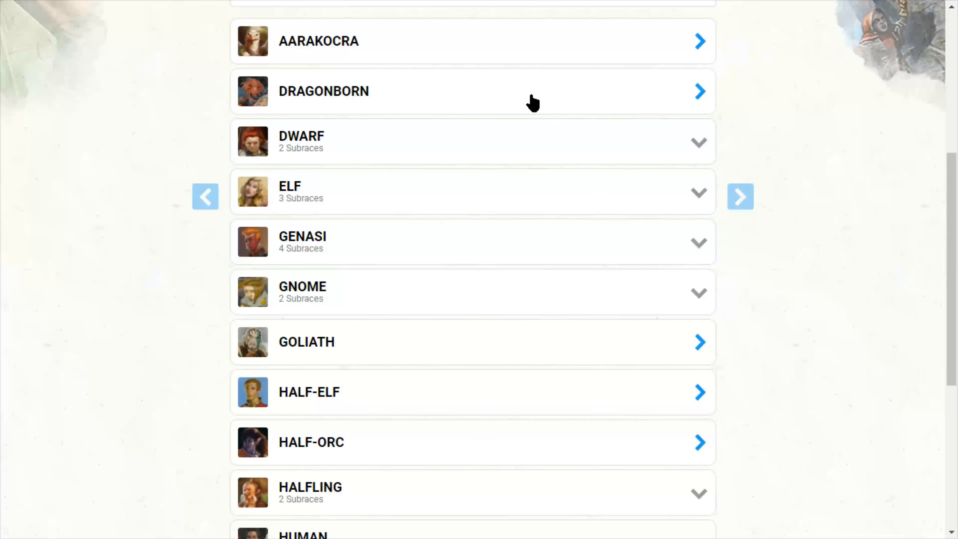
left_click(504, 80)
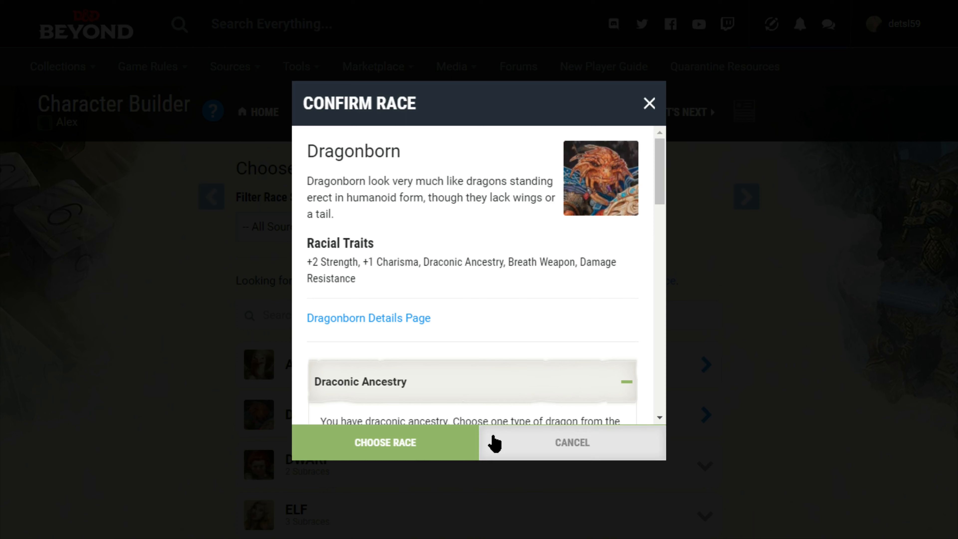
left_click(493, 437)
Look at the Goliath race's traits, including Natural Athlete, without choosing it.
scroll(419, 357, "down", 10)
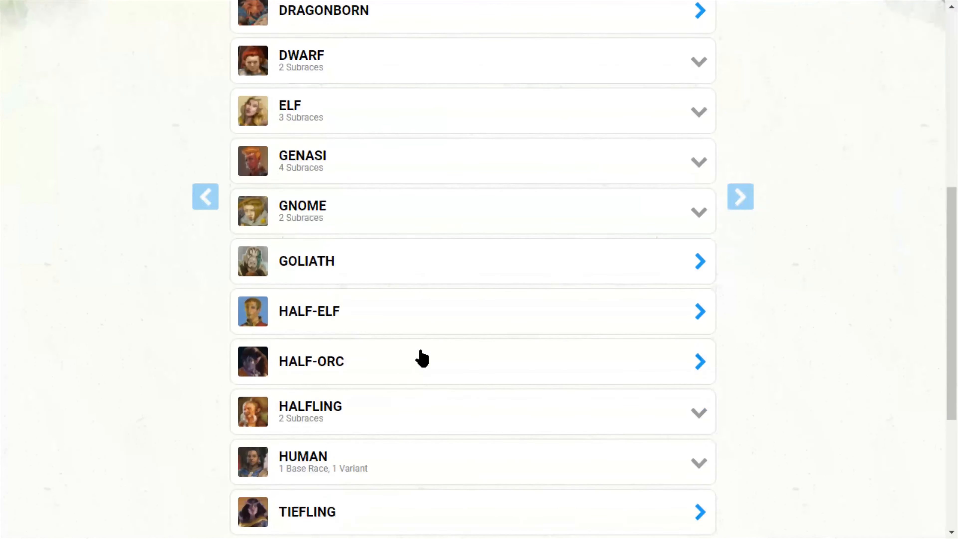
left_click(402, 266)
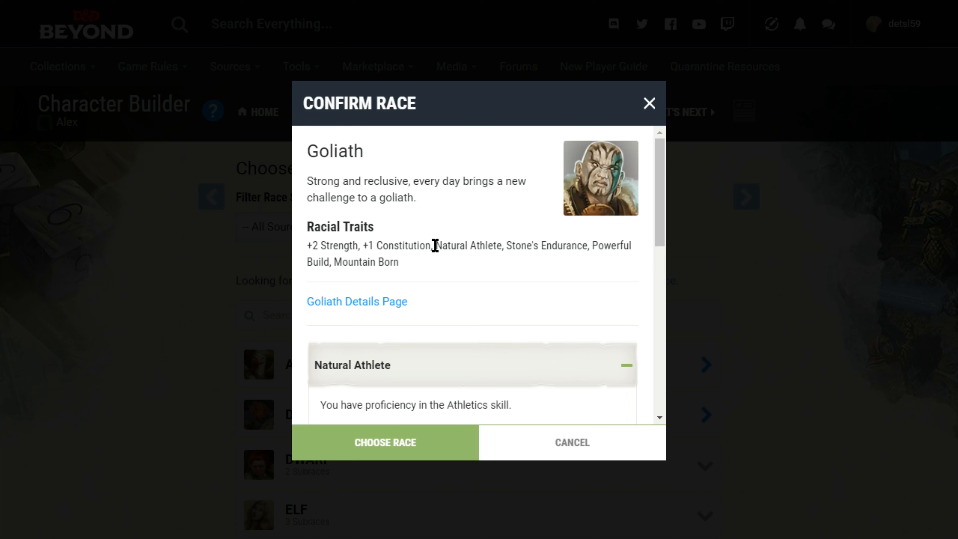
left_click_drag(431, 245, 498, 247)
scroll(498, 278, "down", 1)
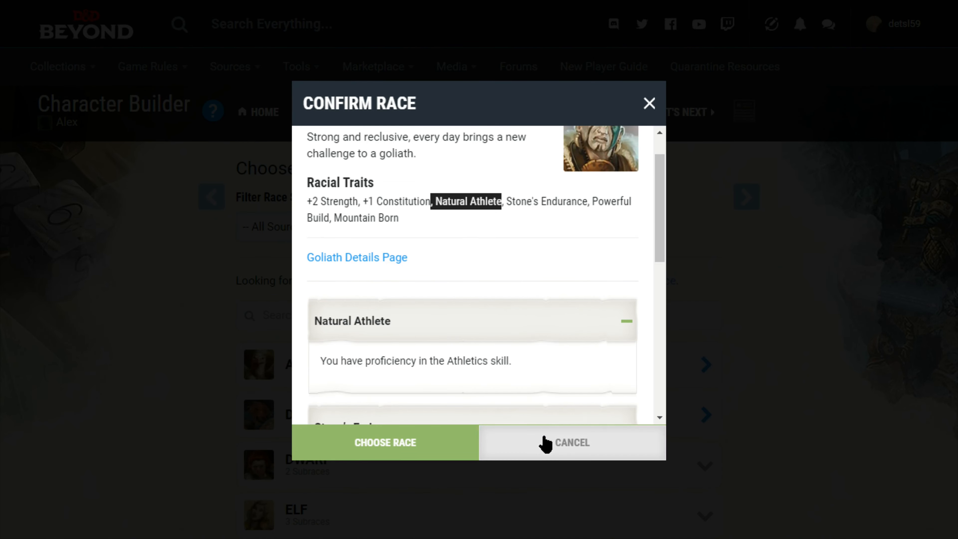
left_click(533, 442)
Read through the Half-Orc traits, including Relentless Endurance and Savage Attacks, and choose Half-Orc as the character's race.
scroll(386, 395, "down", 2)
left_click(374, 366)
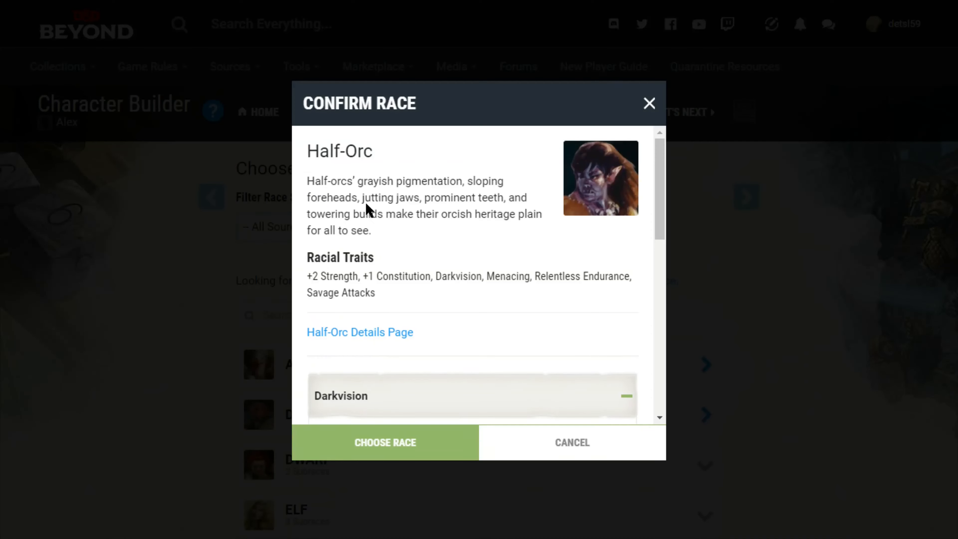
scroll(448, 313, "down", 8)
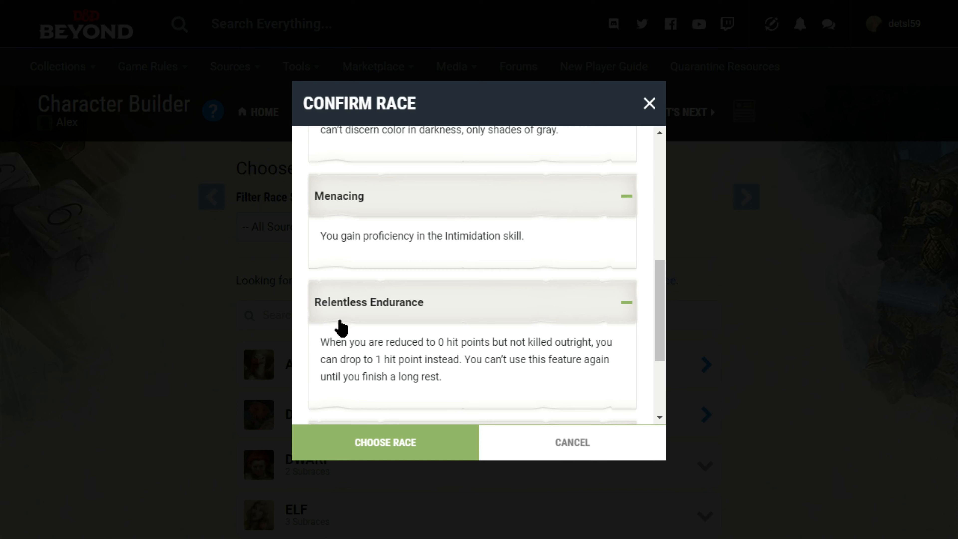
left_click_drag(488, 389, 323, 343)
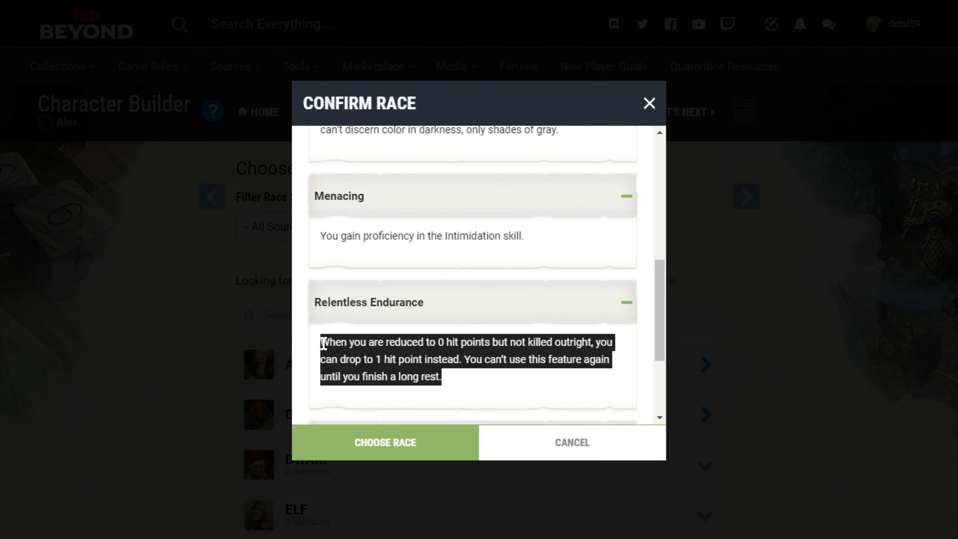
left_click(477, 381)
scroll(476, 378, "down", 4)
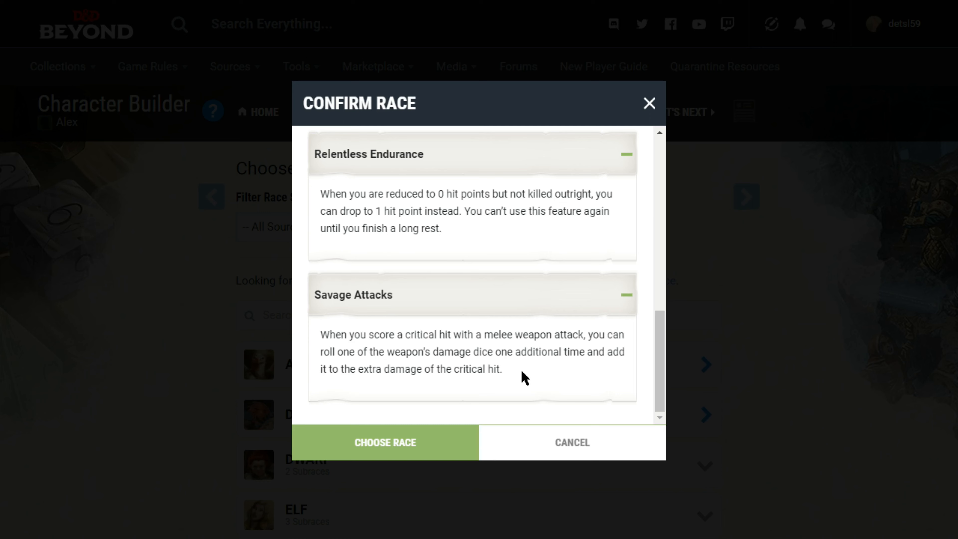
left_click(385, 442)
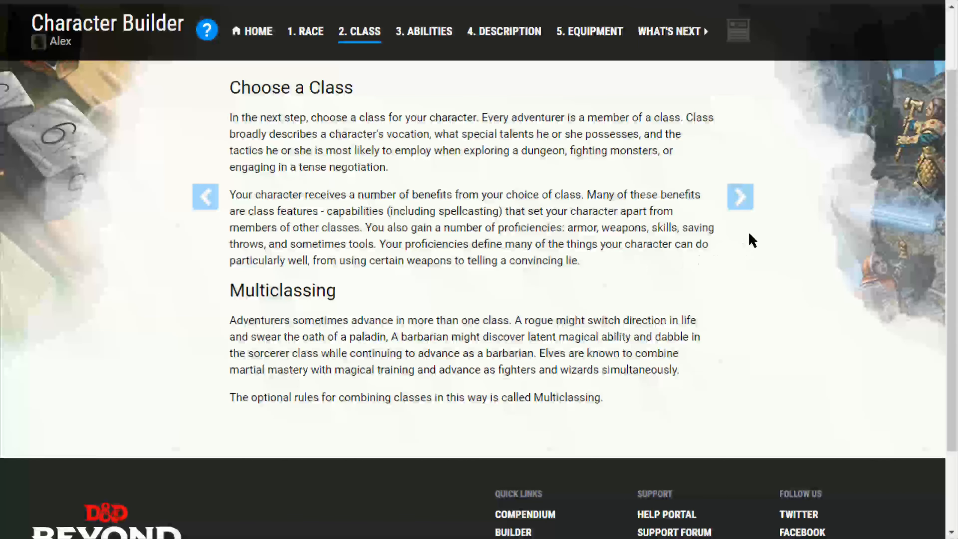
Go on to the class list and add Fighter as the character's class after viewing its features.
left_click(745, 199)
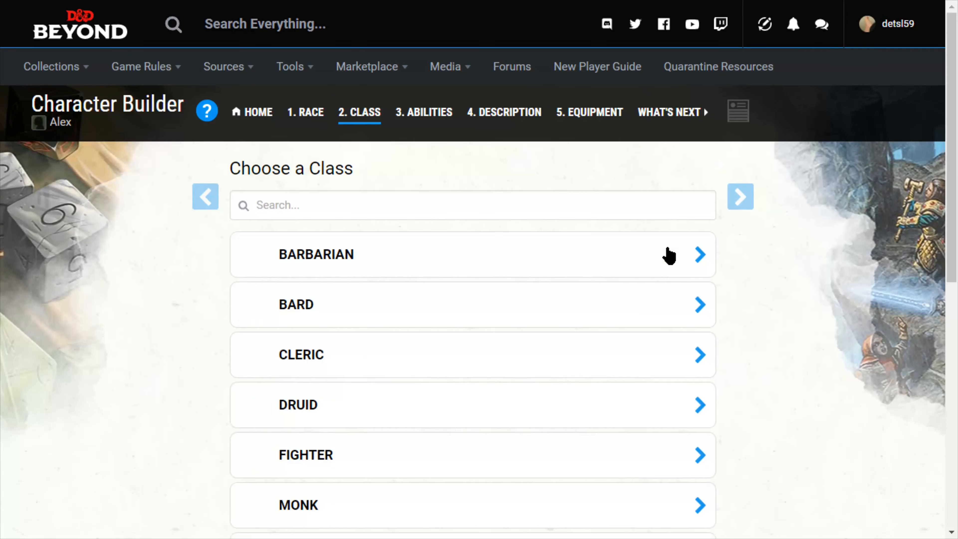
scroll(605, 290, "down", 4)
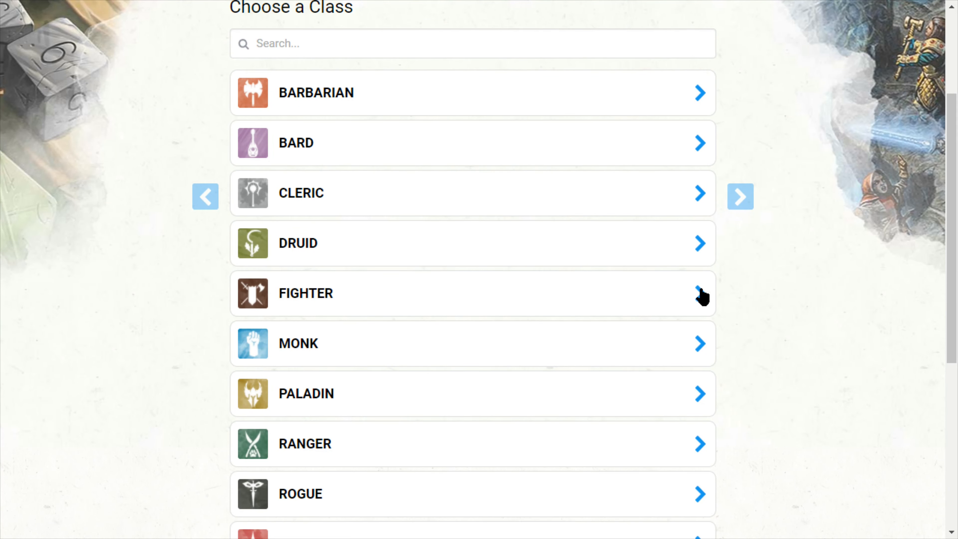
left_click(641, 301)
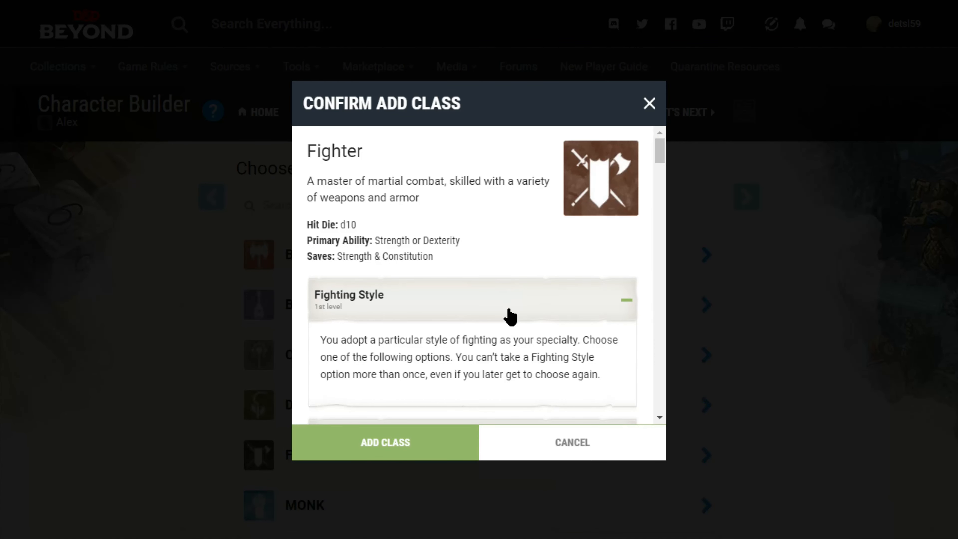
scroll(505, 305, "down", 1)
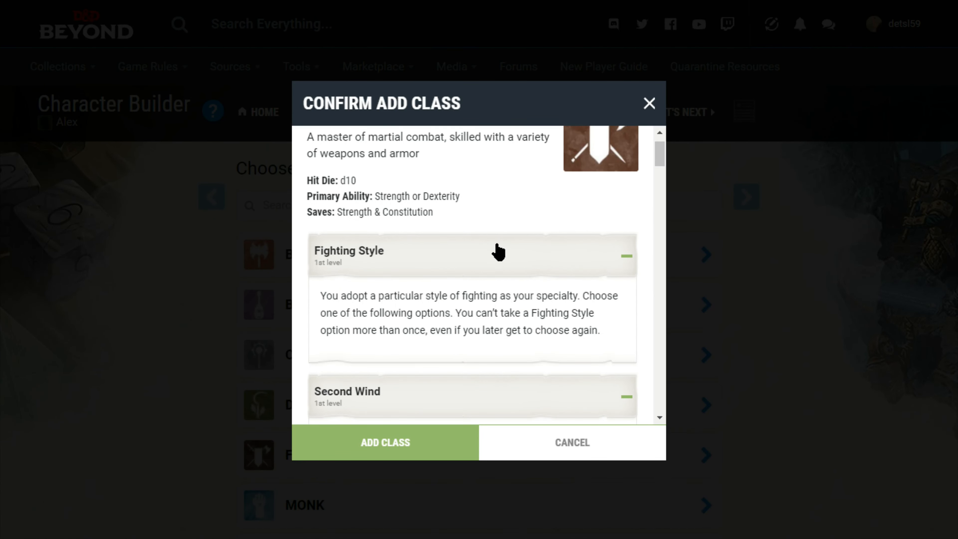
left_click(496, 257)
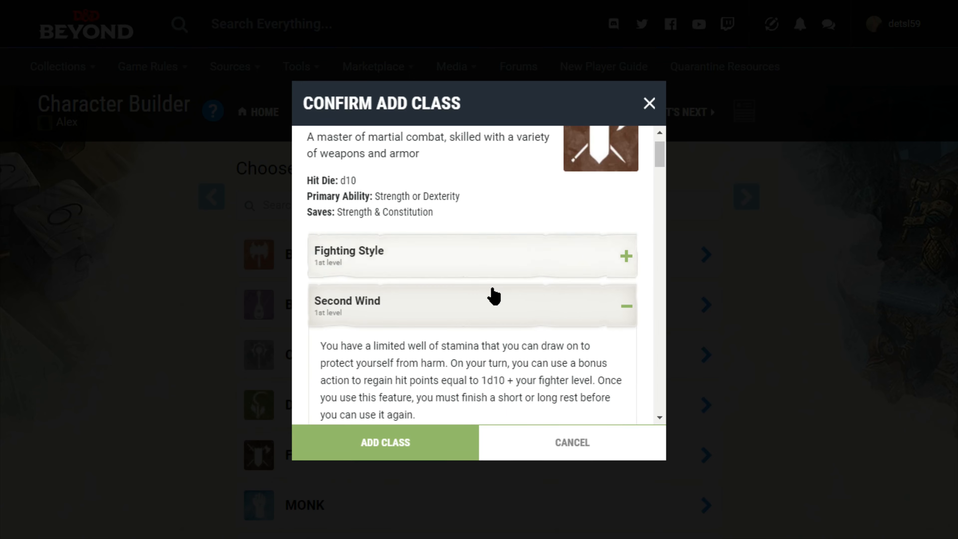
left_click(381, 441)
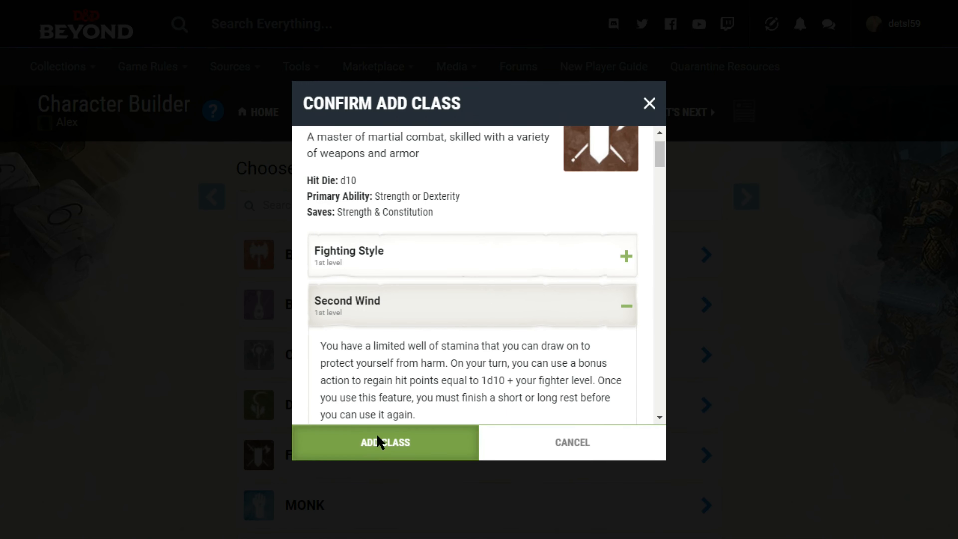
Set the Fighter's Fighting Style feature to Great Weapon Fighting.
scroll(491, 279, "down", 3)
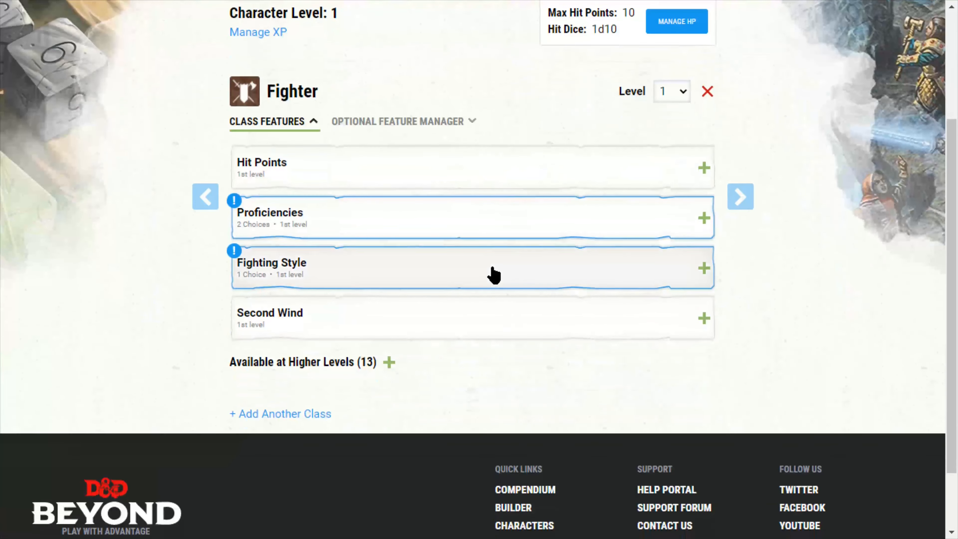
left_click(452, 285)
scroll(451, 306, "down", 2)
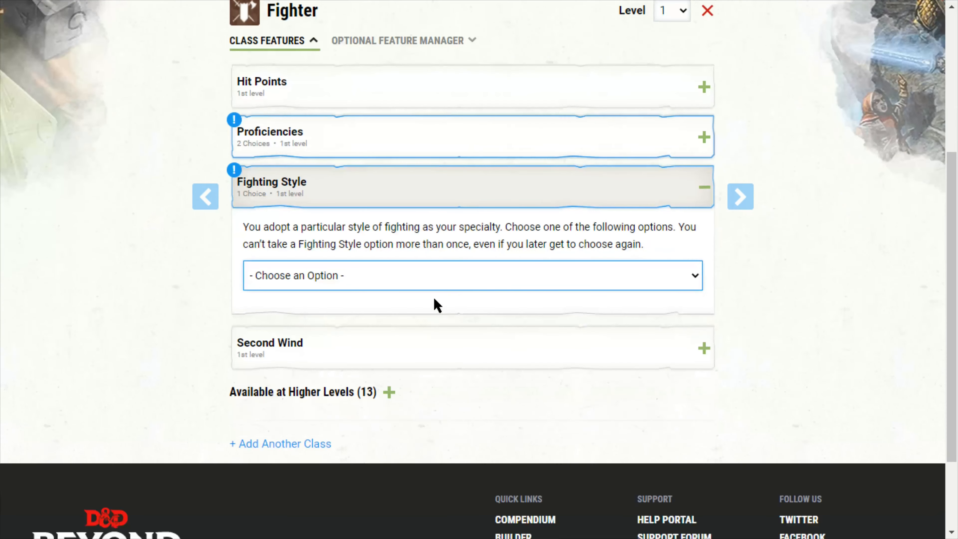
left_click(434, 281)
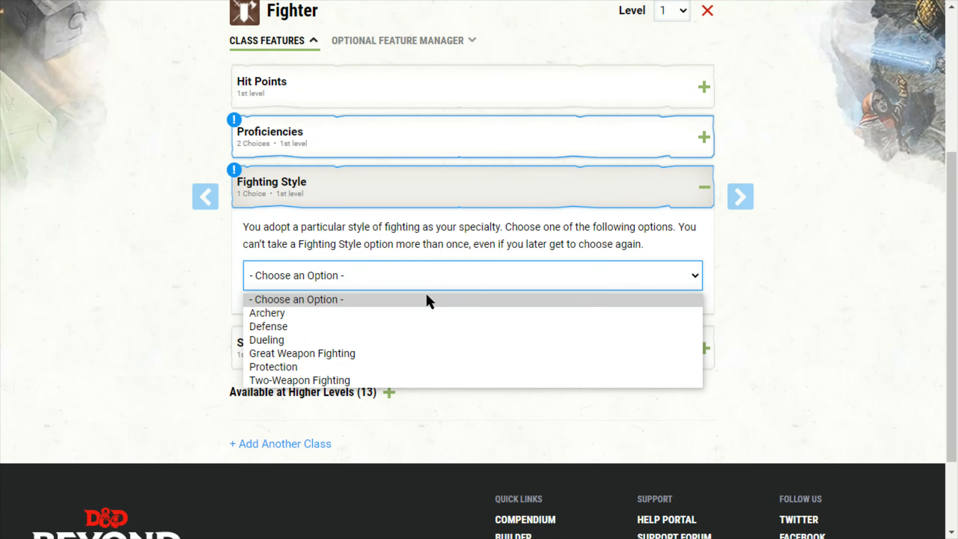
left_click(400, 359)
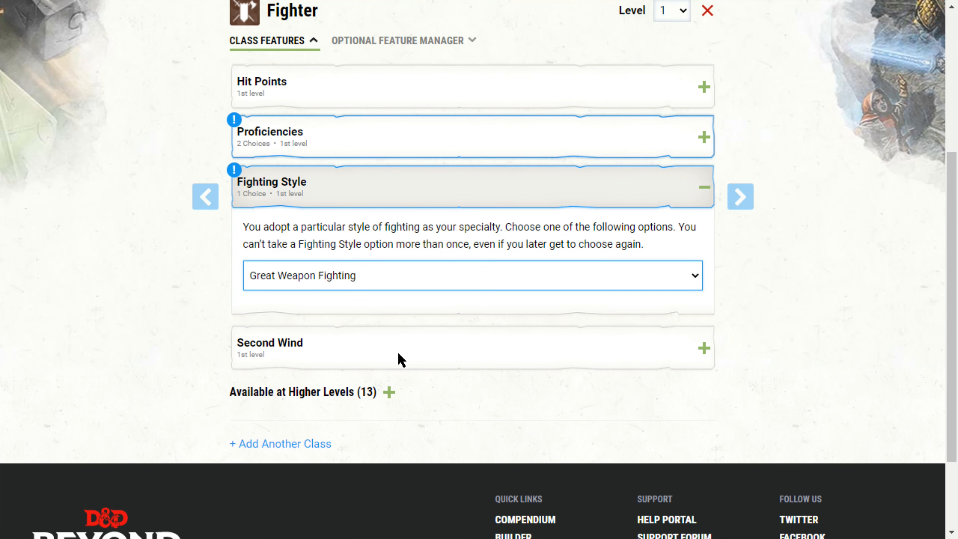
Choose Athletics and Insight as the Fighter's two skill proficiencies.
left_click(413, 137)
left_click(417, 278)
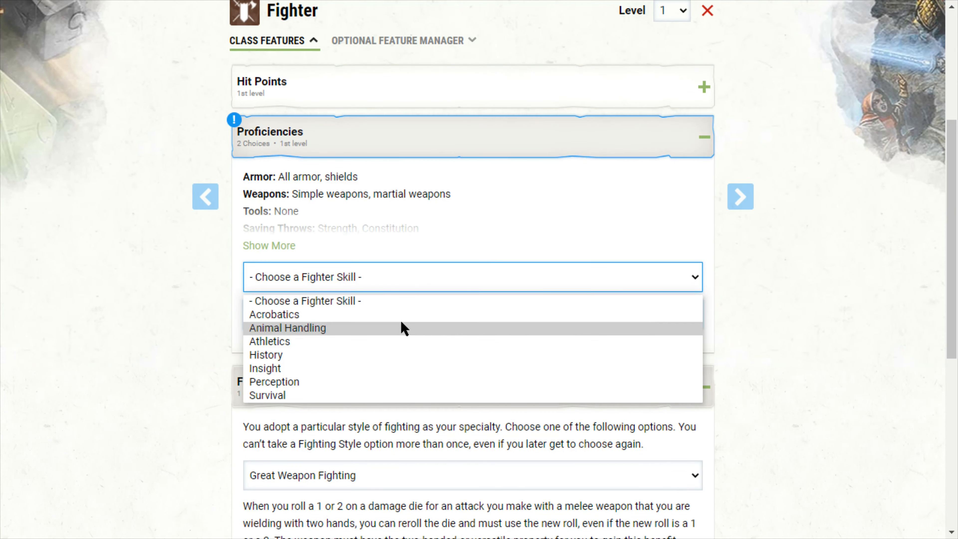
left_click(392, 343)
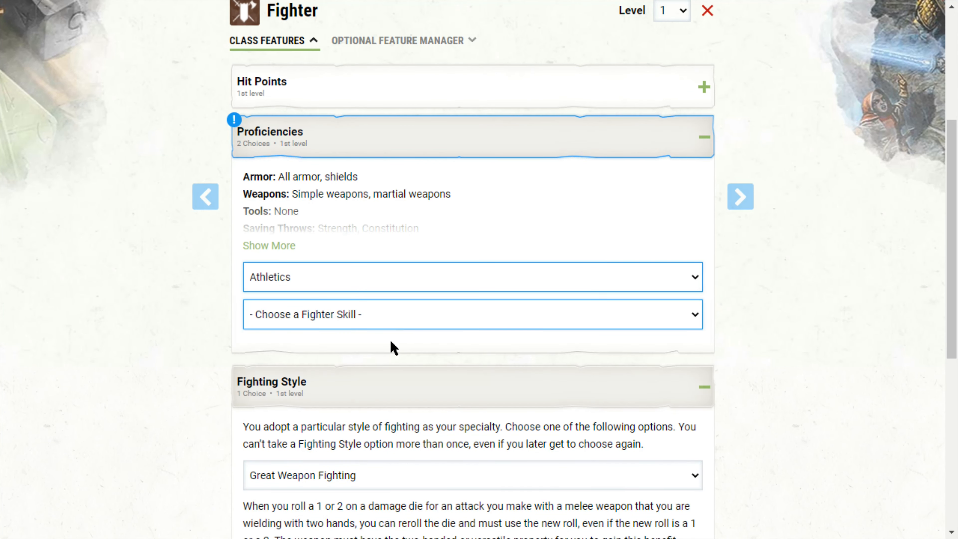
left_click(397, 320)
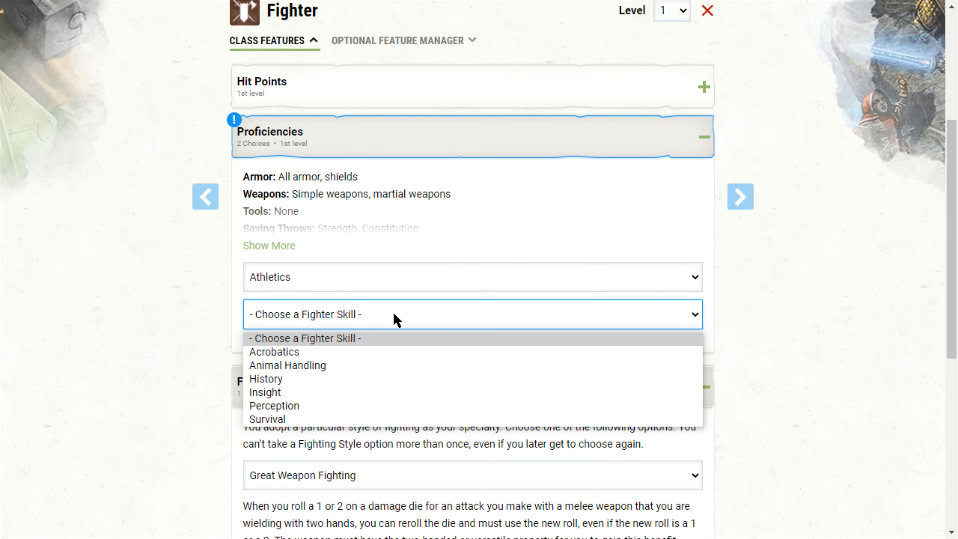
left_click(334, 393)
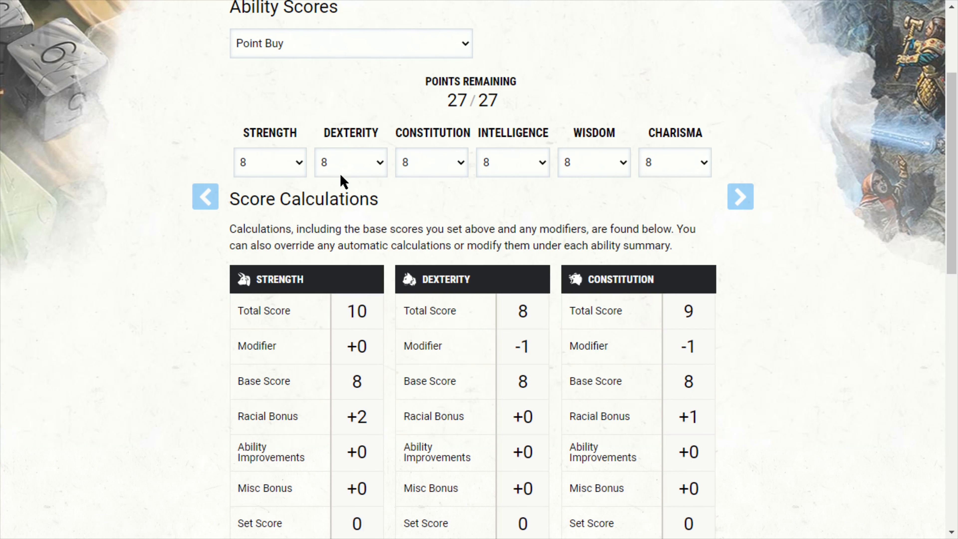
Set the base Strength and Constitution scores to 15 each using point buy.
left_click(267, 173)
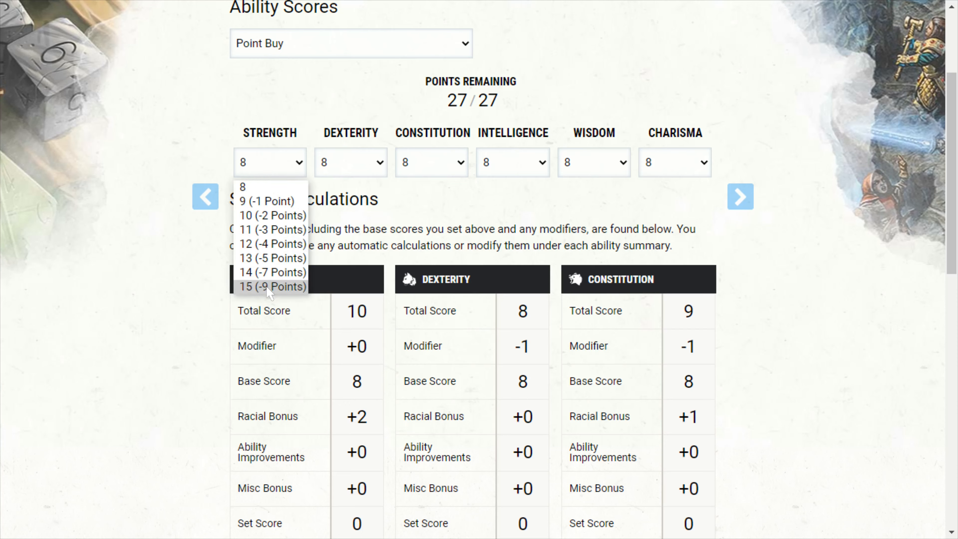
left_click(269, 286)
left_click(418, 170)
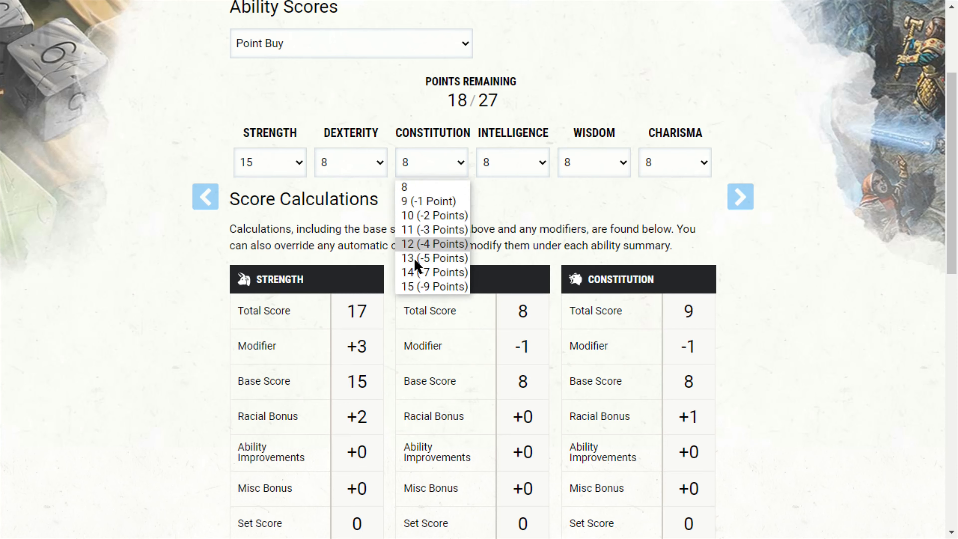
left_click(414, 285)
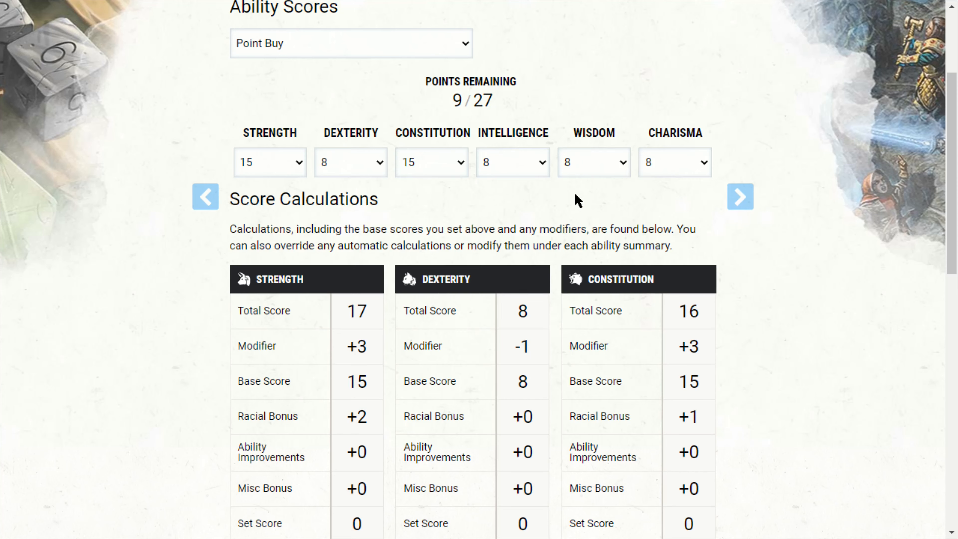
Spend the remaining ability points by setting base Wisdom to 14 and Dexterity to 10.
left_click(591, 164)
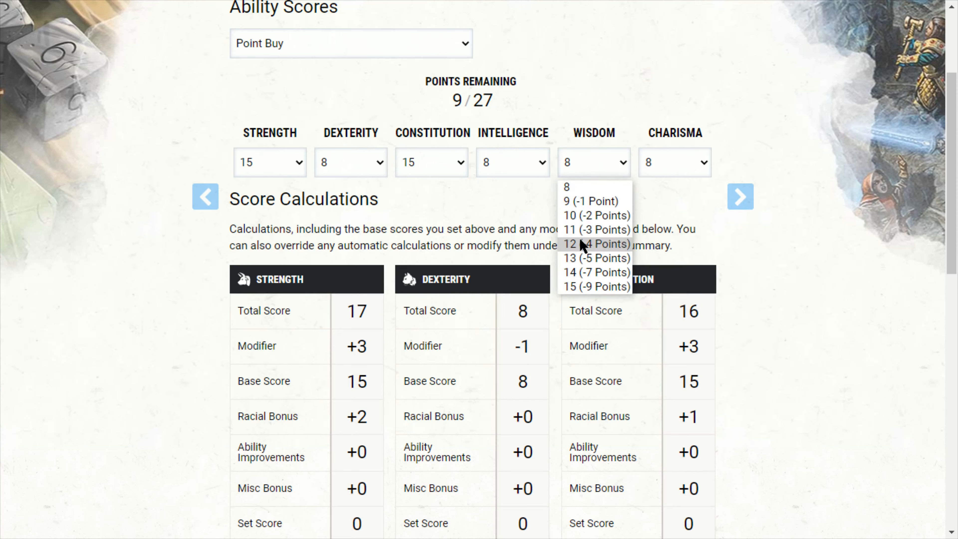
left_click(577, 273)
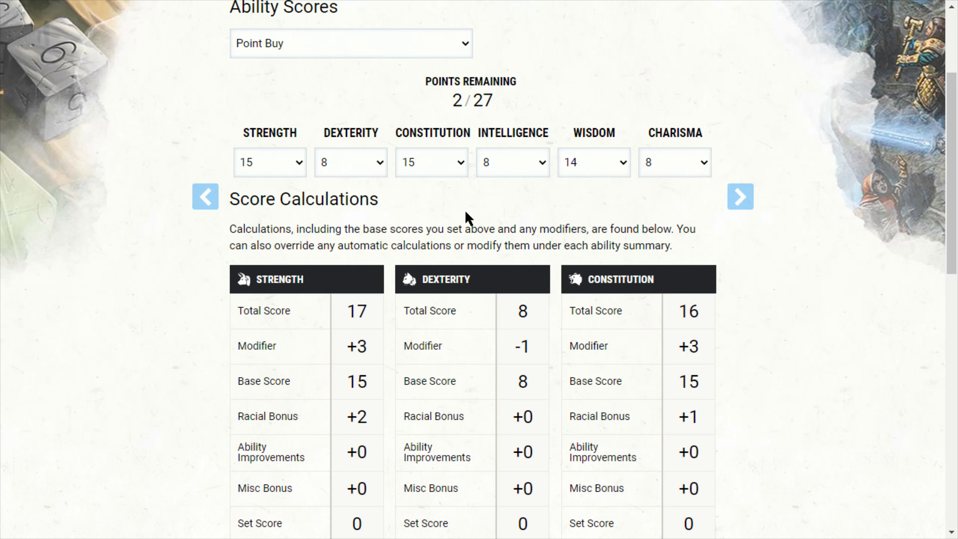
left_click(344, 166)
left_click(349, 216)
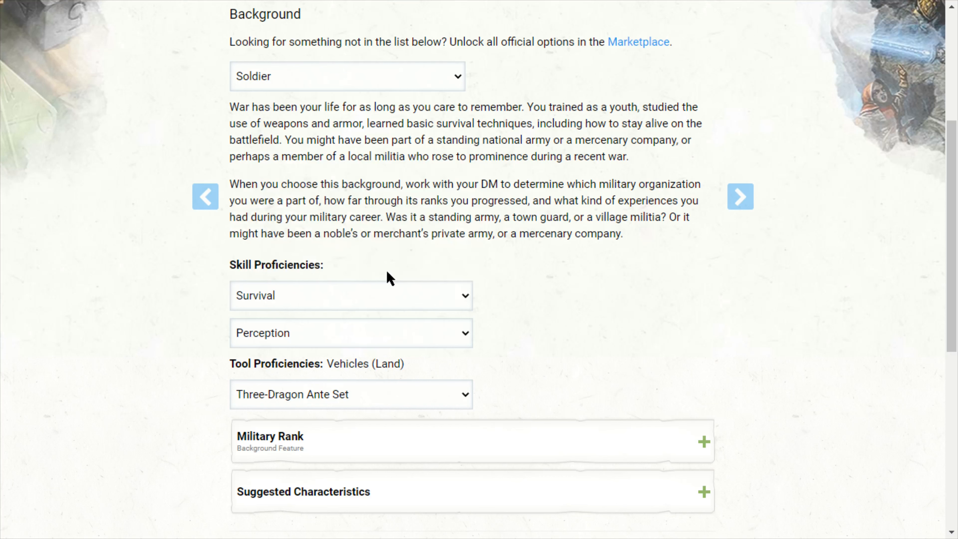
Read the Soldier background, add its "Live and Let Live" ideal, and look over the Modest lifestyle description.
left_click_drag(428, 124, 492, 123)
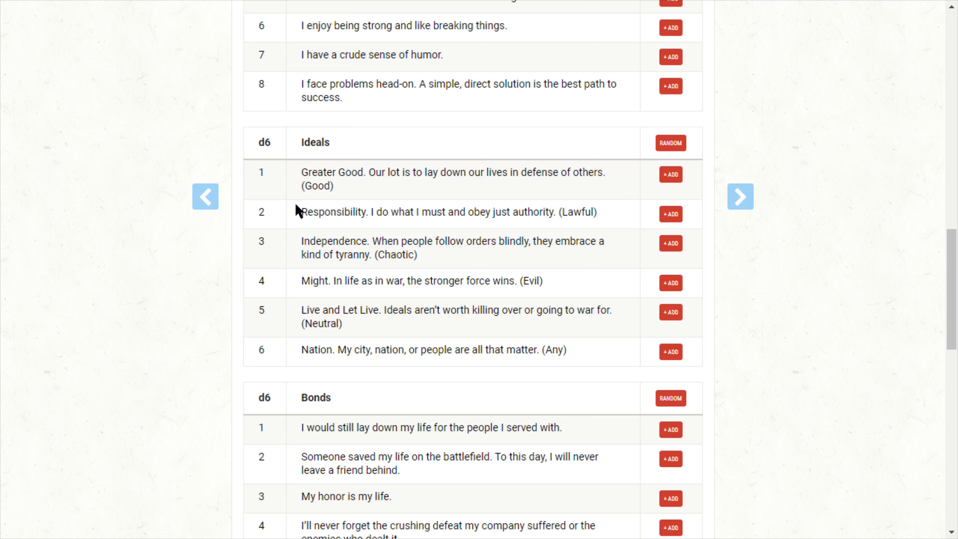
left_click(671, 315)
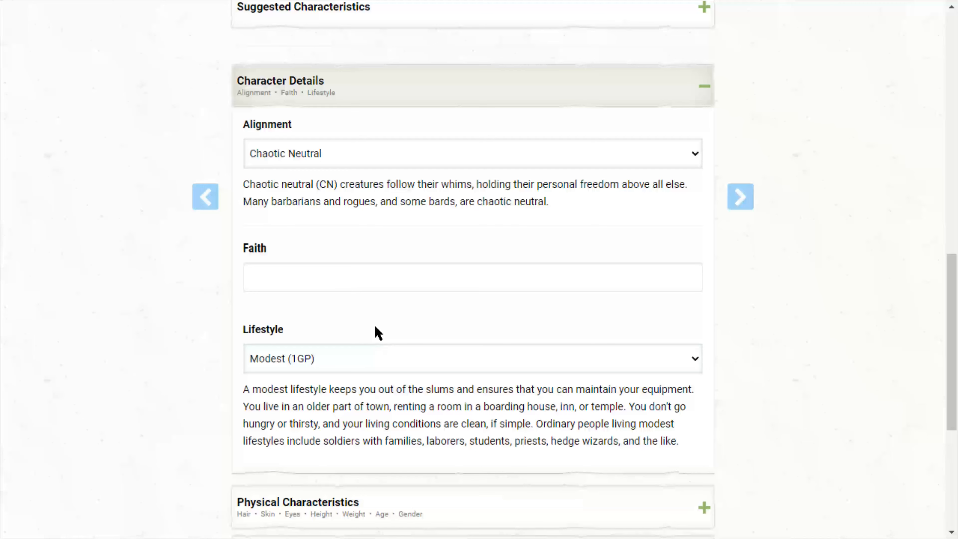
left_click_drag(307, 444, 355, 442)
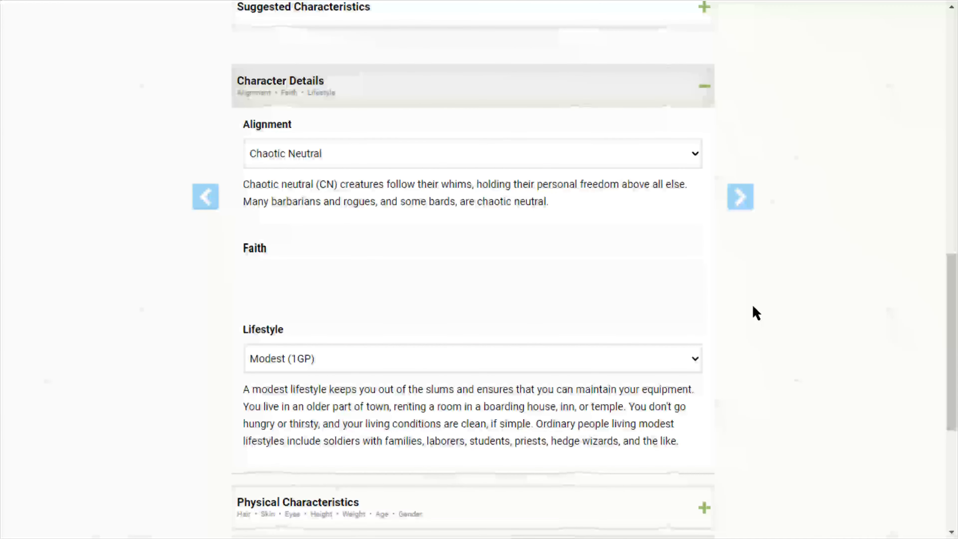